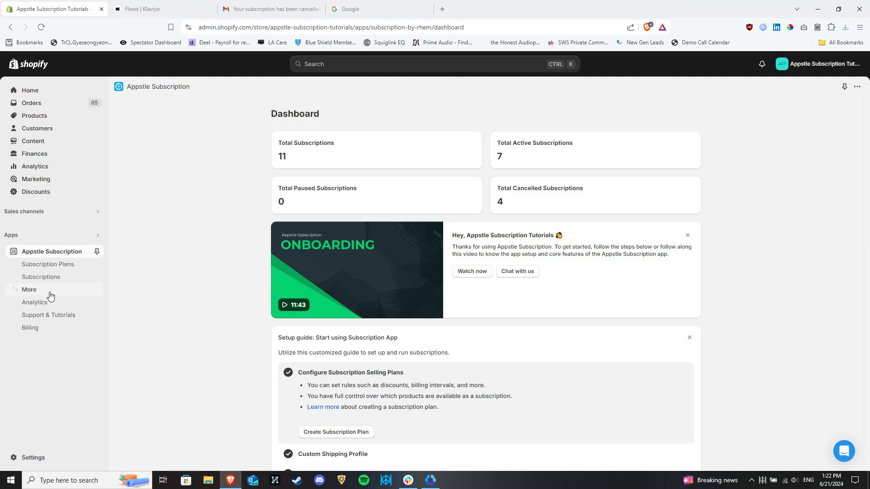
# Open the Quick Actions settings of the Appstle Subscription app
pyautogui.click(31, 290)
pyautogui.scroll(-5, 389, 295)
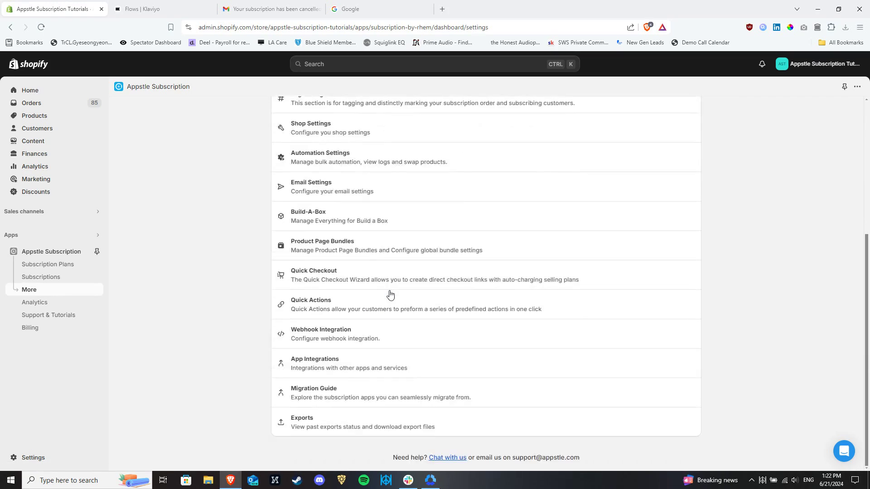
pyautogui.click(342, 308)
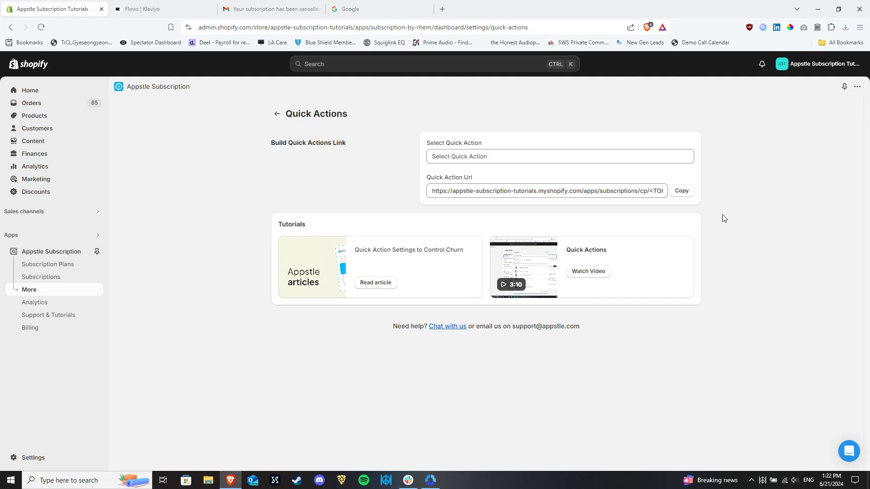
# Select the Activate Subscription, Cancel Subscription, Pause Subscription and Add Product quick actions, and clear the whole selection
pyautogui.click(681, 157)
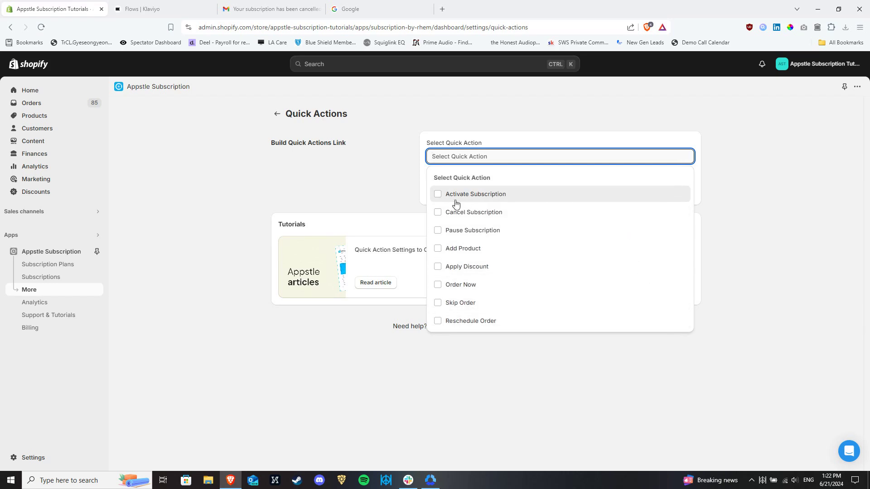
pyautogui.click(438, 194)
pyautogui.click(439, 227)
pyautogui.click(438, 244)
pyautogui.click(439, 261)
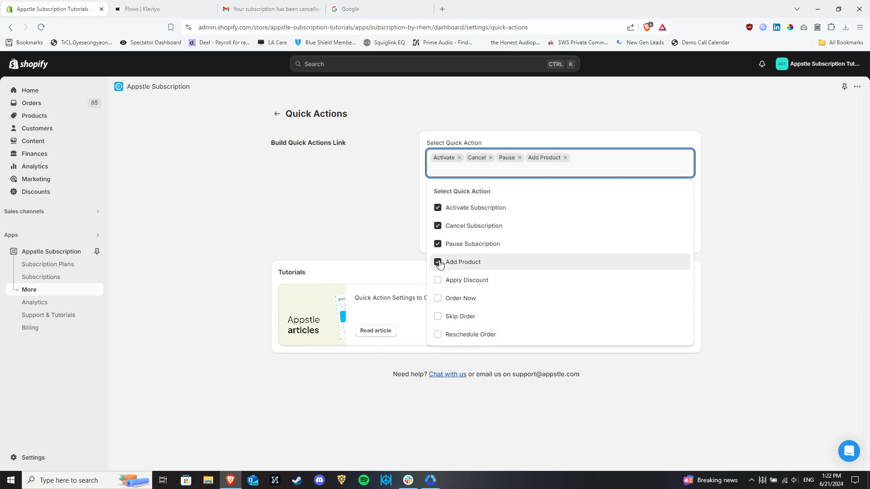
pyautogui.doubleClick(459, 158)
pyautogui.click(455, 158)
pyautogui.click(470, 158)
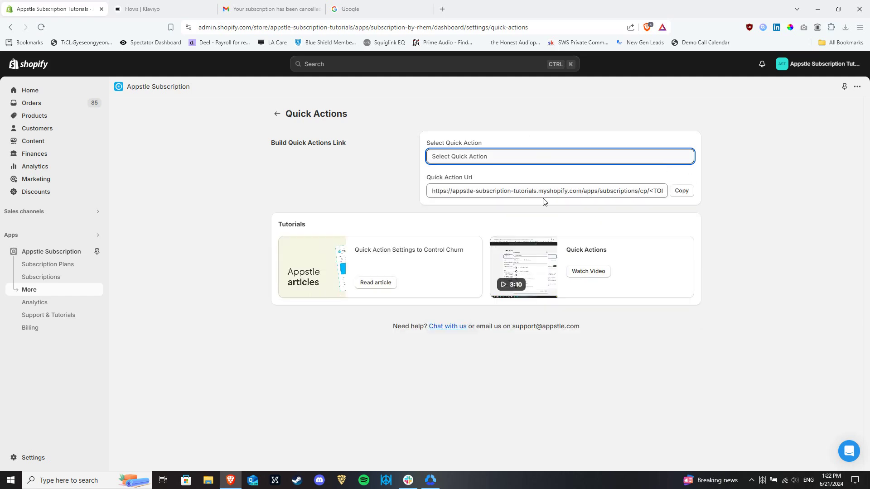
pyautogui.click(529, 191)
pyautogui.click(336, 187)
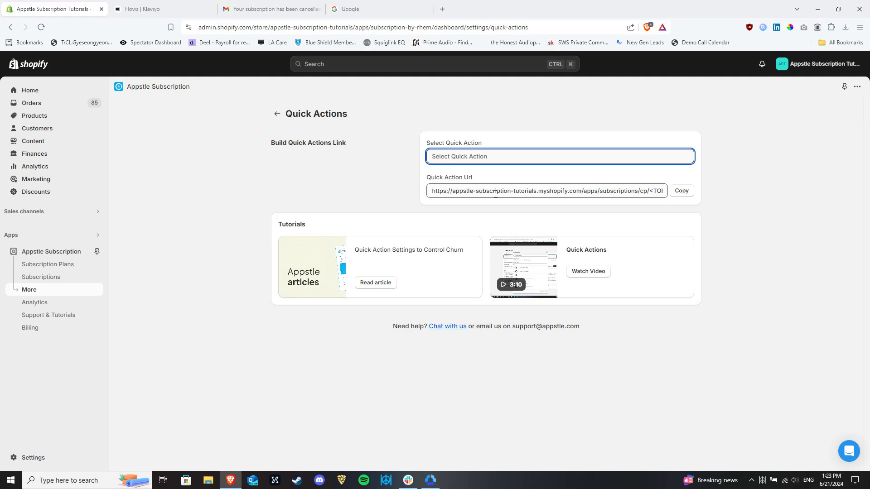
# Try the Add Product quick action with the 19" Goodyear Eagle RS-A2, and remove both the product and the action
pyautogui.click(658, 157)
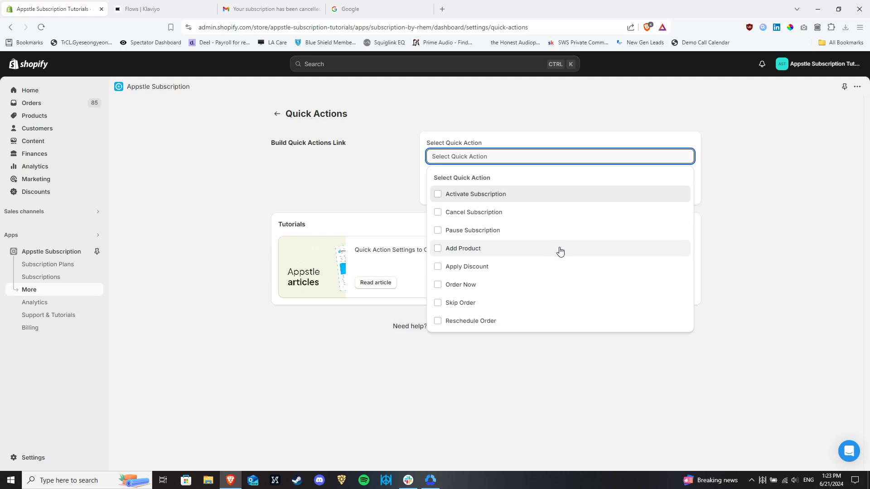
pyautogui.click(560, 250)
pyautogui.click(772, 182)
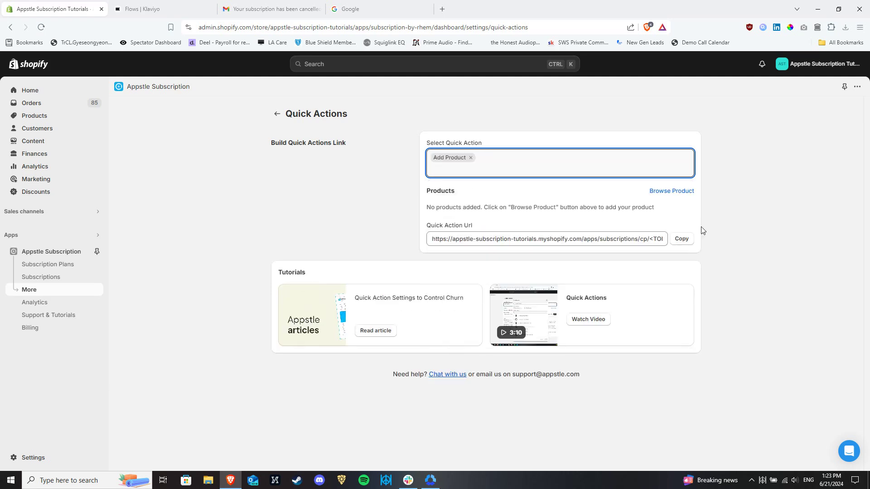
pyautogui.click(679, 192)
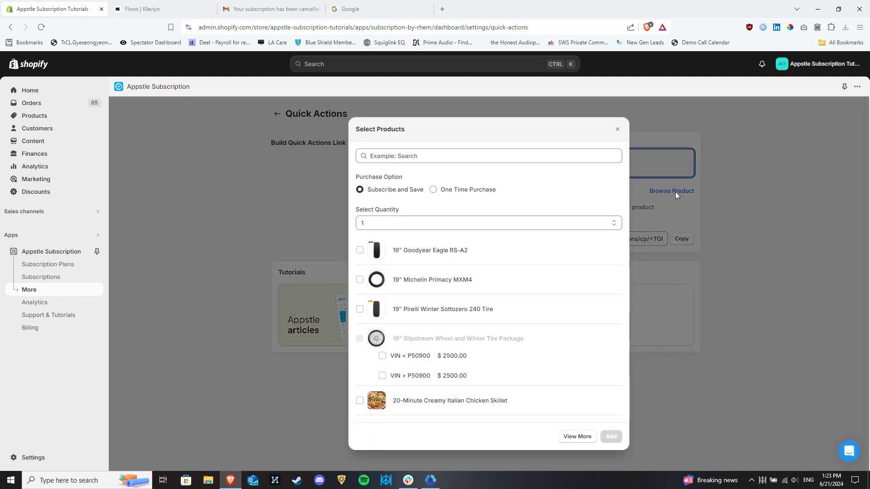
pyautogui.click(360, 251)
pyautogui.click(610, 436)
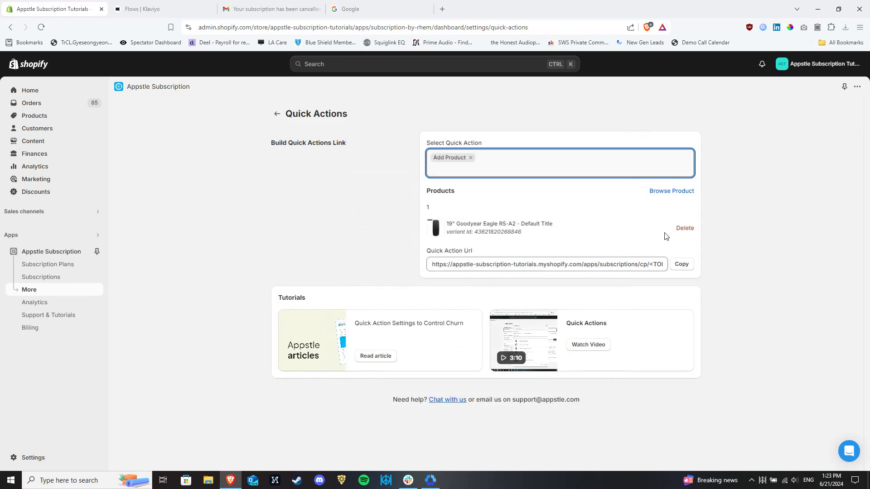
pyautogui.click(684, 228)
pyautogui.click(470, 157)
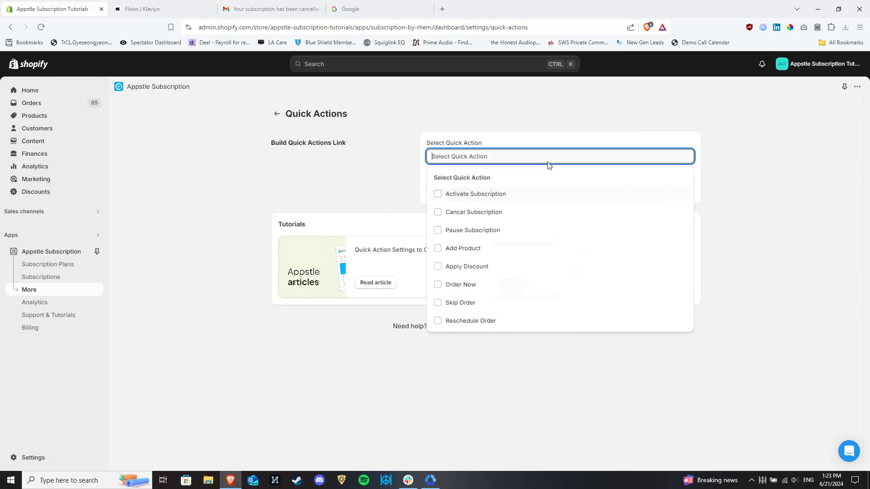
# Select the Apply Discount quick action to view its discount code field, and remove the action
pyautogui.click(511, 268)
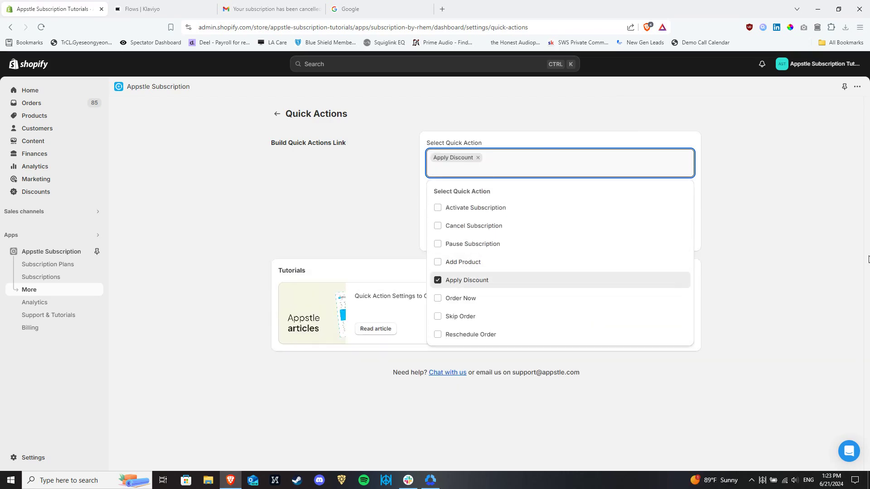
pyautogui.click(706, 179)
pyautogui.click(638, 207)
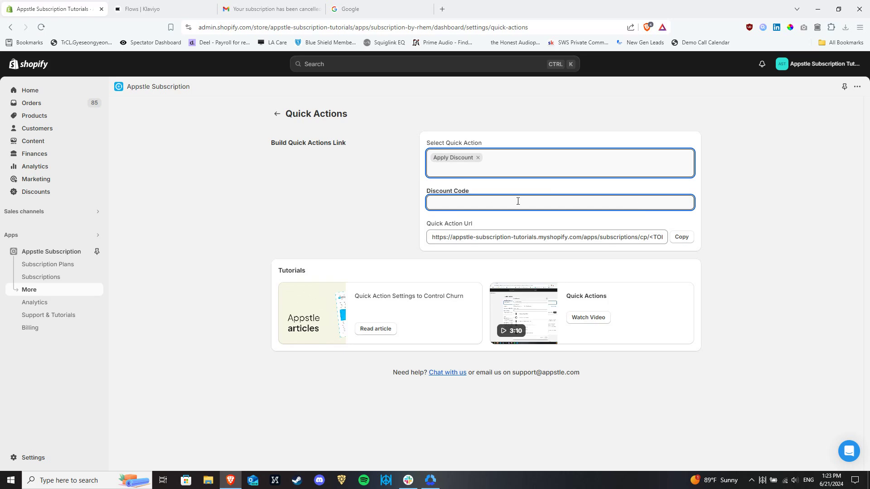
pyautogui.click(264, 195)
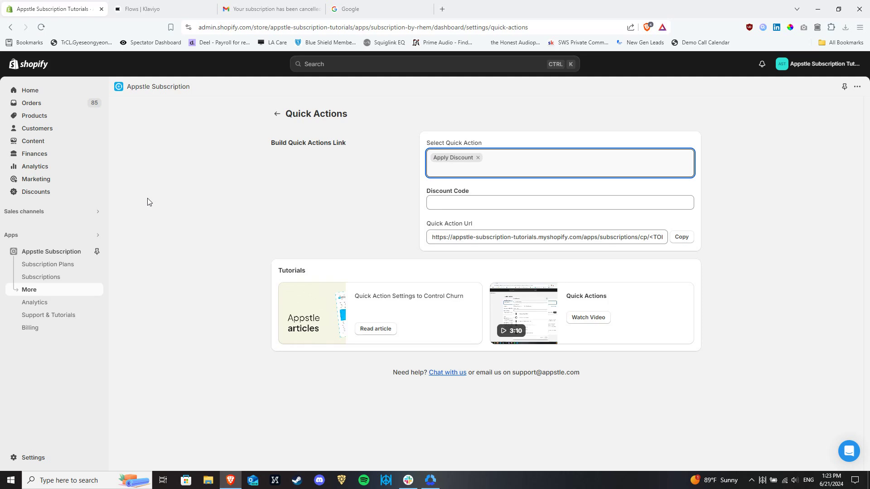
pyautogui.click(477, 158)
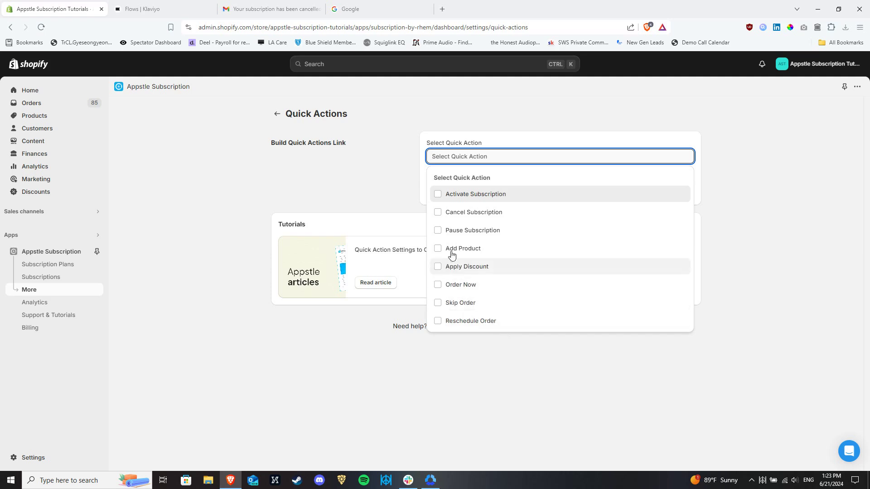
# Select the Activate Subscription quick action and copy its quick action URL
pyautogui.click(437, 195)
pyautogui.click(330, 192)
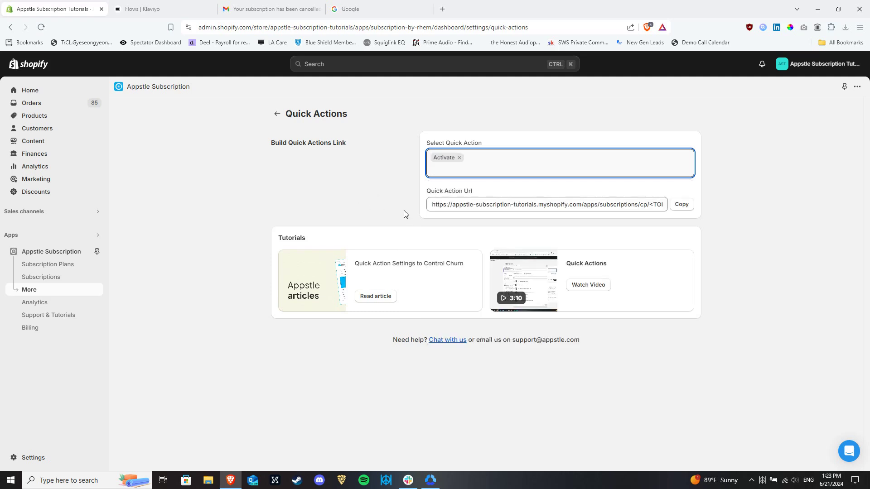
pyautogui.click(682, 206)
# Paste the copied URL into the browser's address field and replace its <TOKEN> placeholder with {{customer.token}}
pyautogui.click(293, 28)
pyautogui.hotkey('ctrl', 'v')
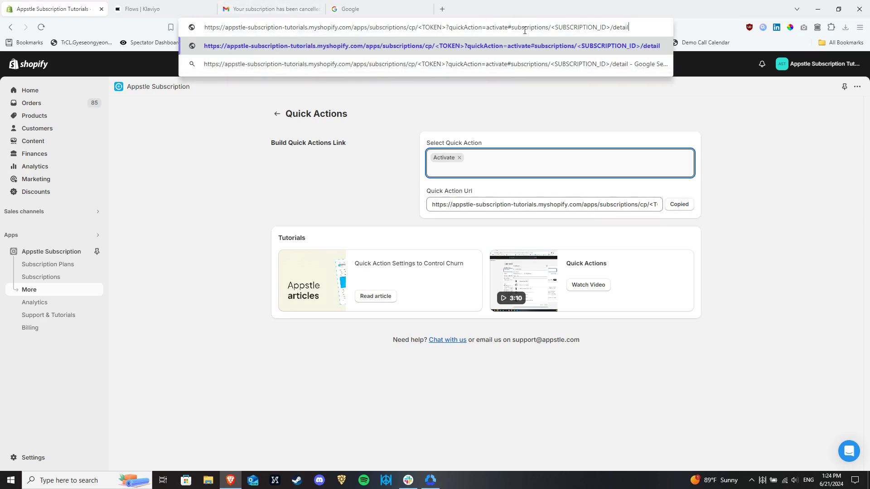
pyautogui.moveTo(447, 28); pyautogui.dragTo(419, 29)
pyautogui.write('{{}}')
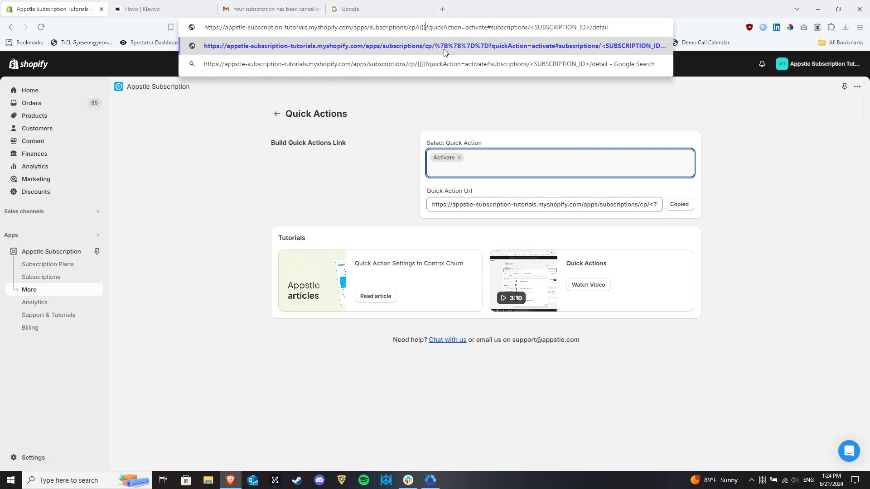
pyautogui.press('Left')
pyautogui.press('Left')
pyautogui.write('customer.token')
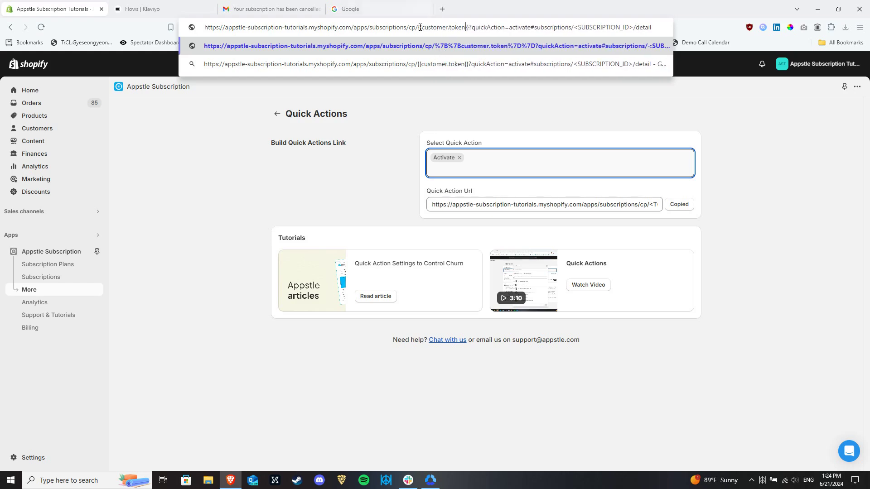
# Replace the <SUBSCRIPTION_ID> placeholder in the URL with {{subscriptionContractId}} and select the complete link
pyautogui.moveTo(632, 25); pyautogui.dragTo(574, 27)
pyautogui.write('{{}}')
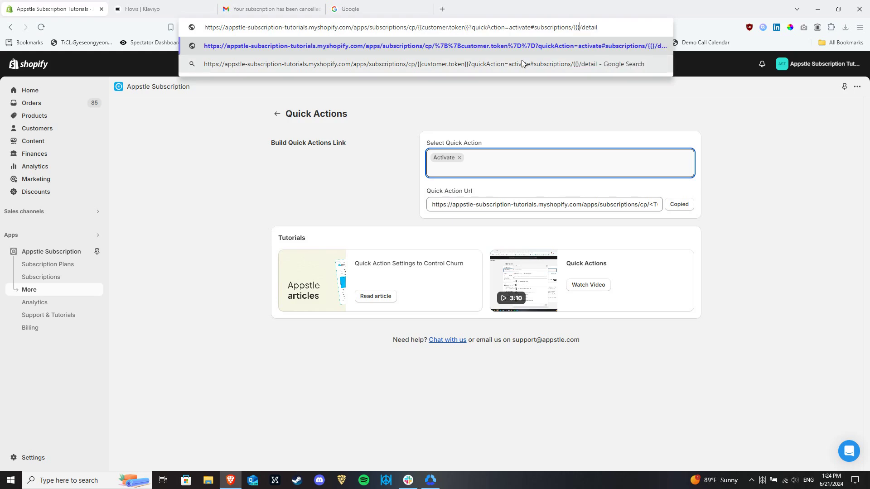
pyautogui.write('subscriptionCo')
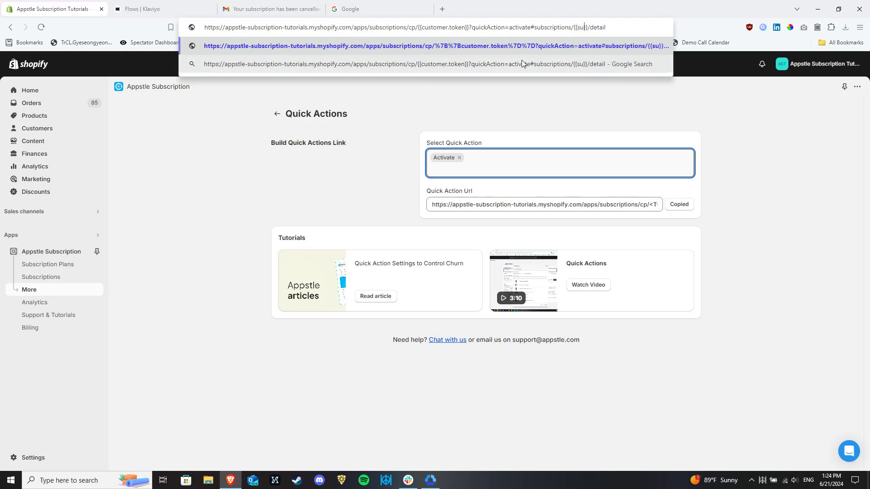
pyautogui.write('ntractId')
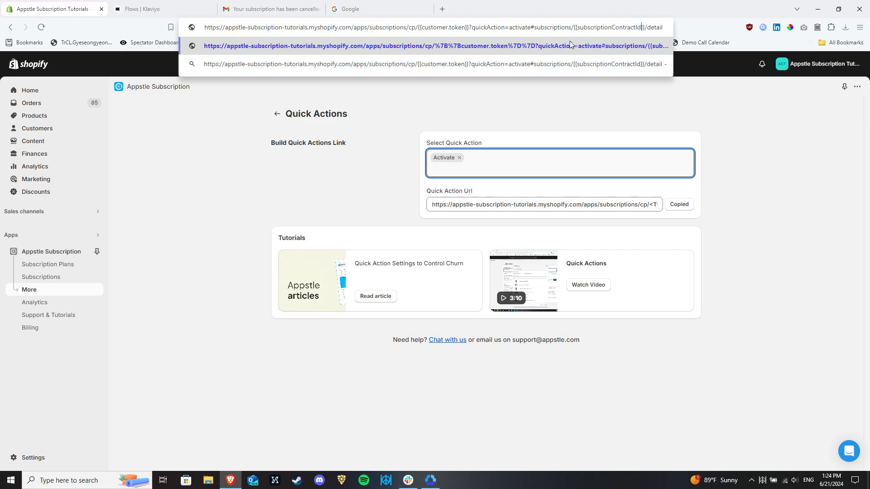
pyautogui.hotkey('ctrl', 'a')
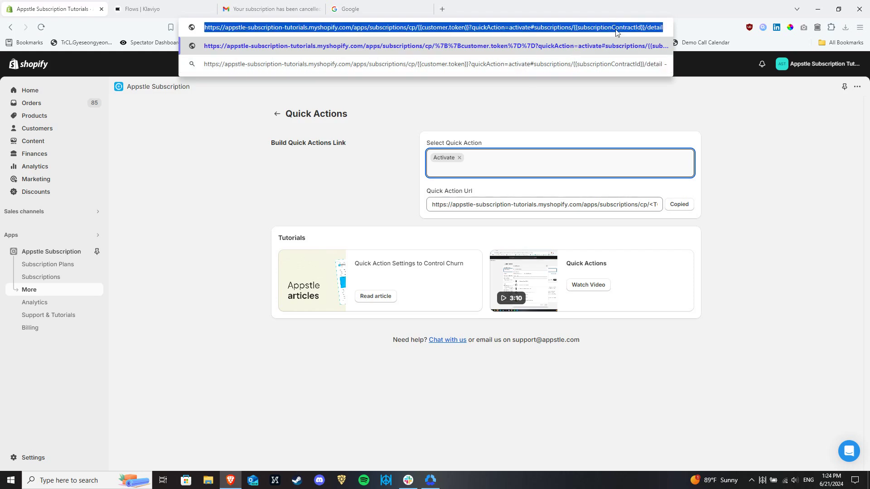
pyautogui.click(244, 172)
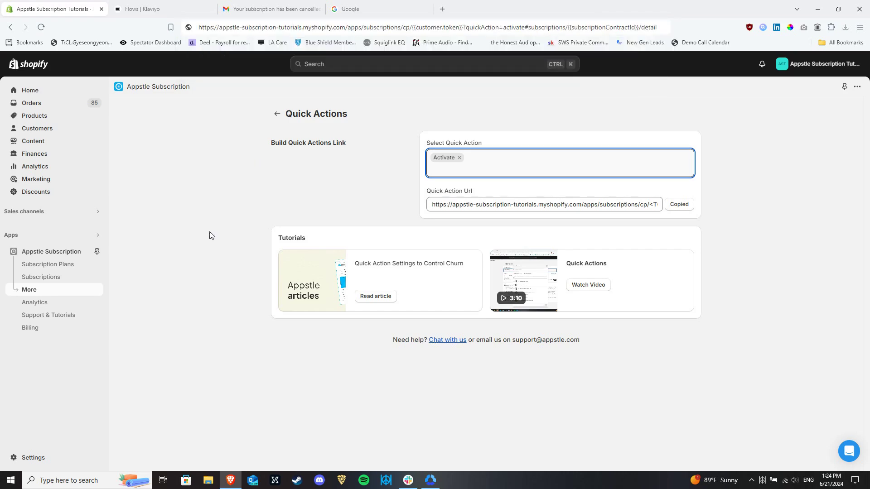
# Open the Subscription Cancelled email template from the app's Email Settings for editing
pyautogui.click(85, 292)
pyautogui.scroll(-3, 336, 258)
pyautogui.scroll(-2, 335, 258)
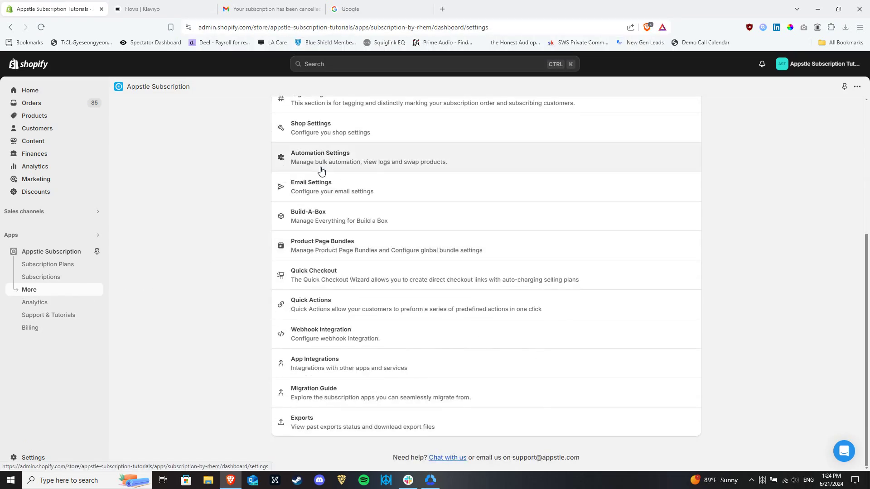
pyautogui.click(305, 193)
pyautogui.scroll(-2, 355, 238)
pyautogui.scroll(-4, 355, 237)
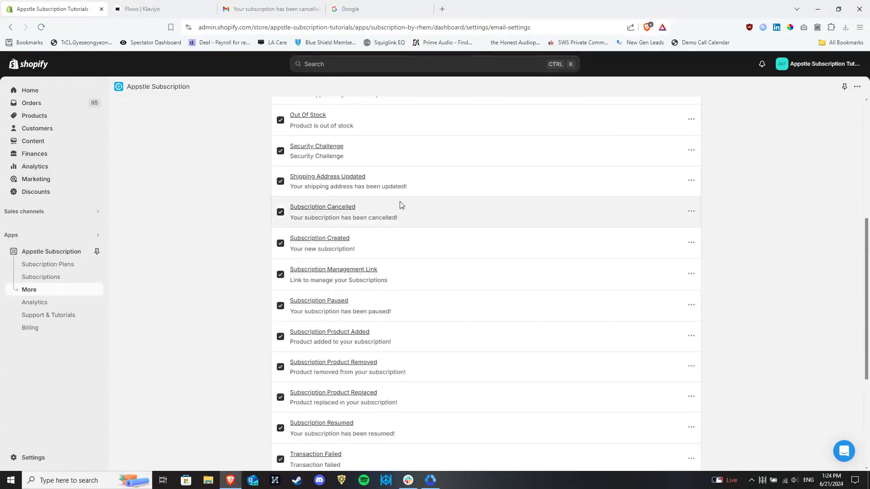
pyautogui.moveTo(867, 255); pyautogui.dragTo(867, 262)
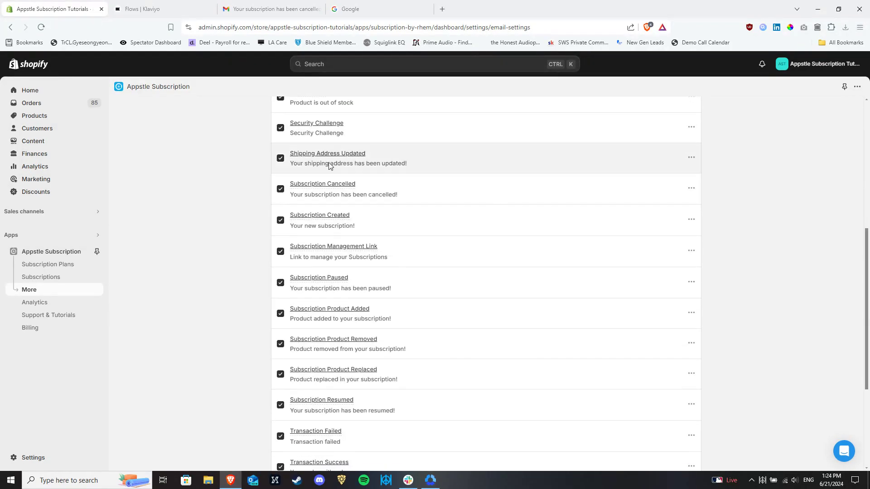
pyautogui.click(323, 189)
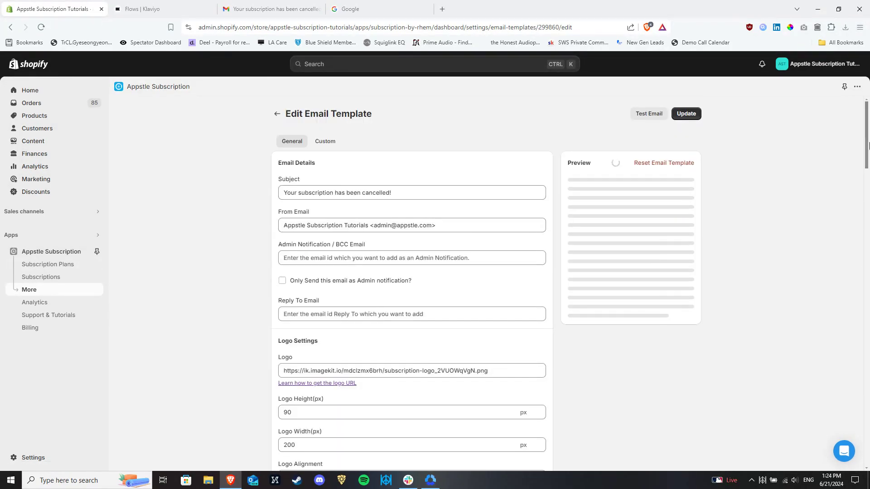
# Examine the activation link's HTML anchor and its ACTIVATE SUBSCRIPTION label in the template's Content Details text
pyautogui.moveTo(867, 143); pyautogui.dragTo(865, 268)
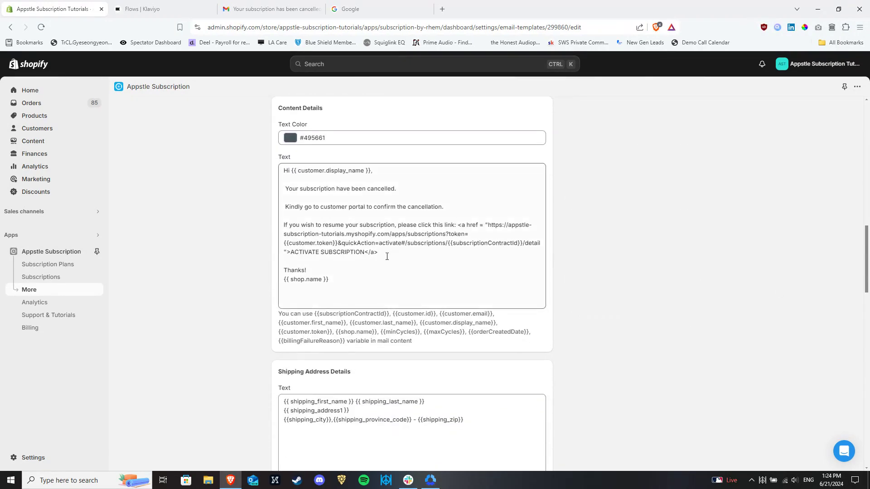
pyautogui.moveTo(378, 252); pyautogui.dragTo(458, 225)
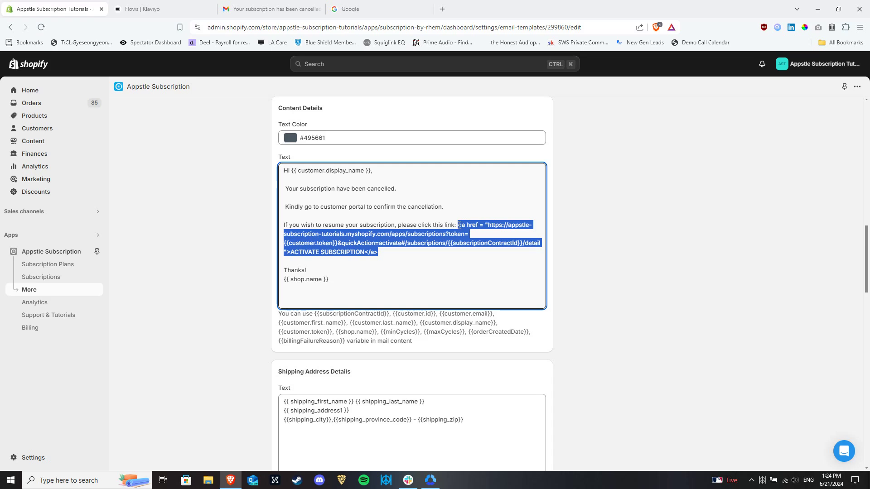
pyautogui.click(504, 231)
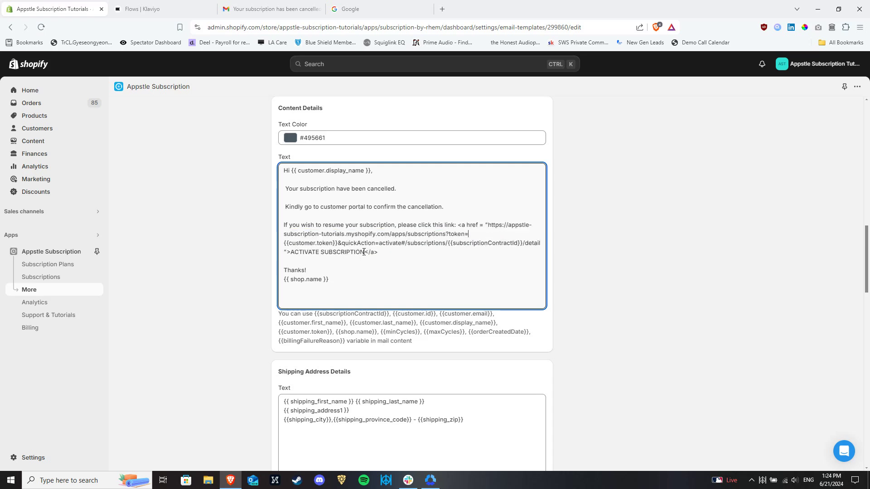
pyautogui.moveTo(364, 252); pyautogui.dragTo(290, 253)
pyautogui.click(394, 258)
# Check the ACTIVATE SUBSCRIPTION link in the email preview and return to the template's Content Details text
pyautogui.scroll(1, 719, 224)
pyautogui.scroll(10, 718, 225)
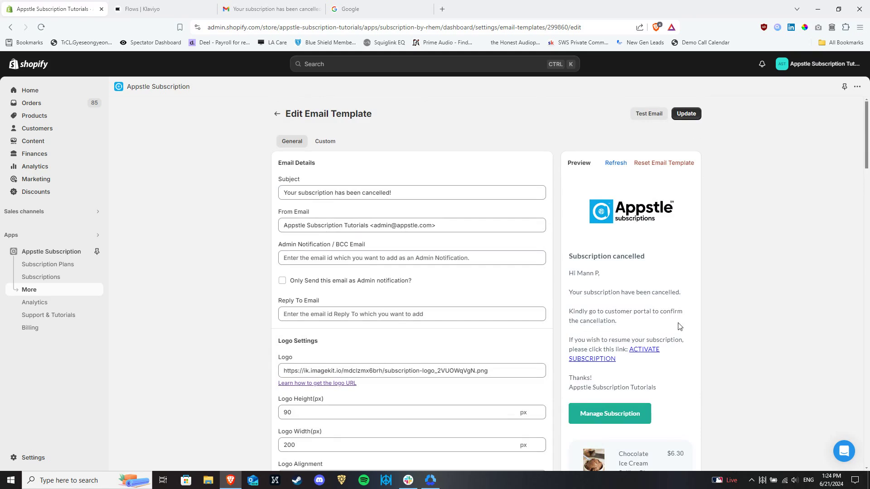
pyautogui.doubleClick(642, 359)
pyautogui.moveTo(643, 359)
pyautogui.mouseDown()
pyautogui.moveTo(629, 352)
pyautogui.moveTo(633, 363)
pyautogui.mouseUp()
pyautogui.click(635, 366)
pyautogui.tripleClick(632, 359)
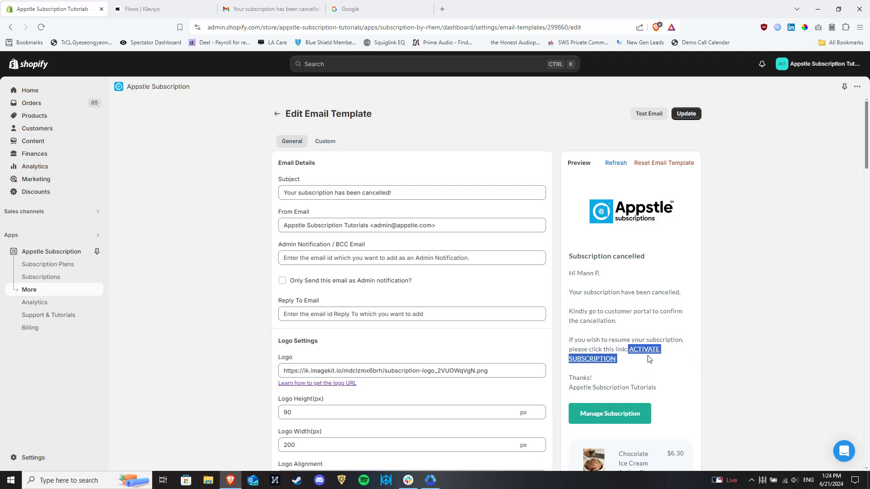
pyautogui.click(762, 315)
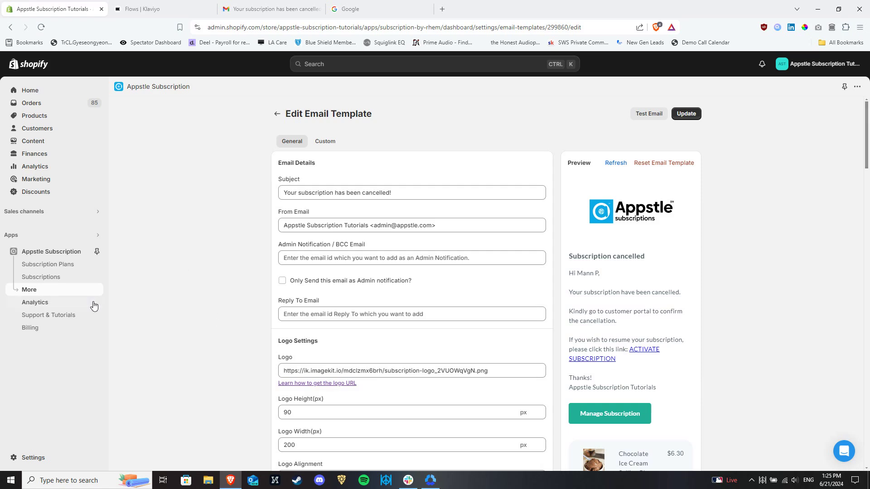
pyautogui.scroll(-10, 269, 284)
pyautogui.scroll(3, 269, 284)
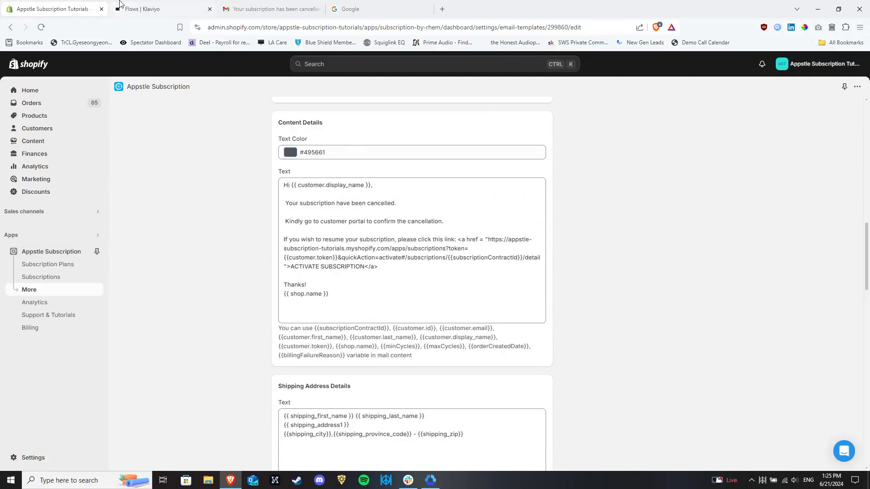
# Switch to Klaviyo and create a new flow from scratch named Appstle Emails
pyautogui.click(185, 5)
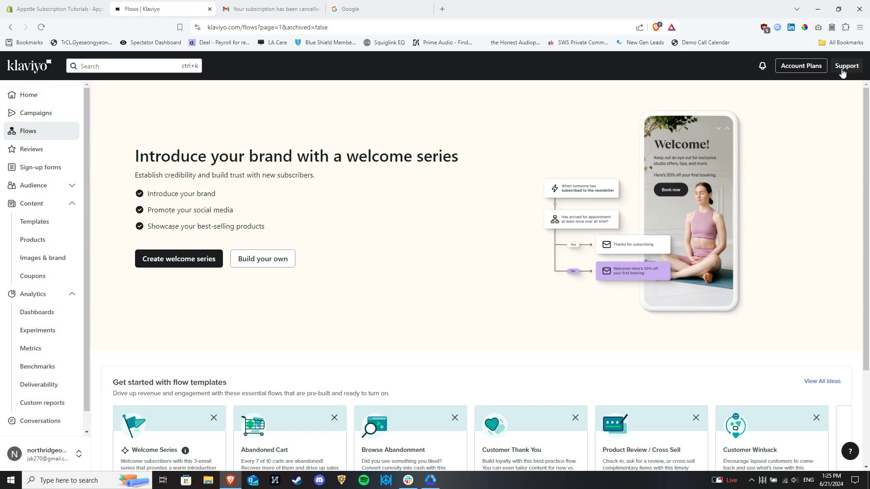
pyautogui.click(249, 267)
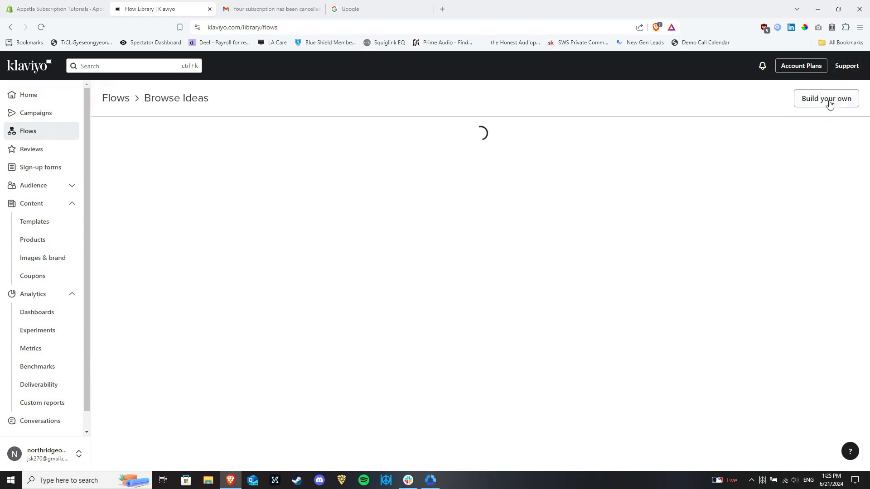
pyautogui.click(826, 99)
pyautogui.write('Appstle ')
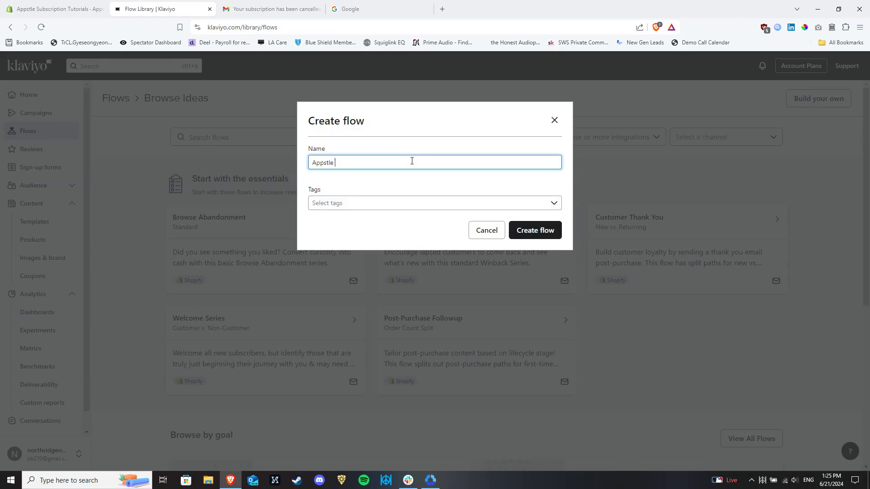
pyautogui.write('Emails')
pyautogui.click(521, 230)
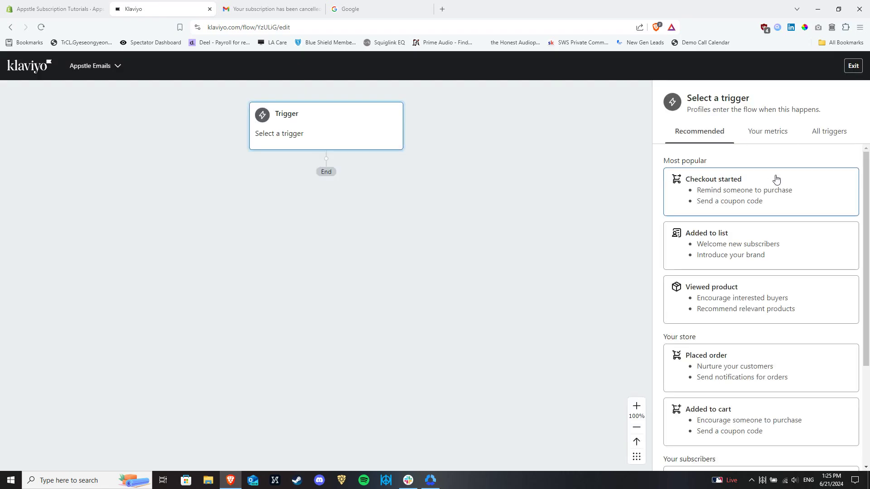
# Set the flow's trigger to the metric Subscription canceled Event from Appstle and save it without filters
pyautogui.click(768, 131)
pyautogui.click(713, 171)
pyautogui.scroll(-5, 769, 377)
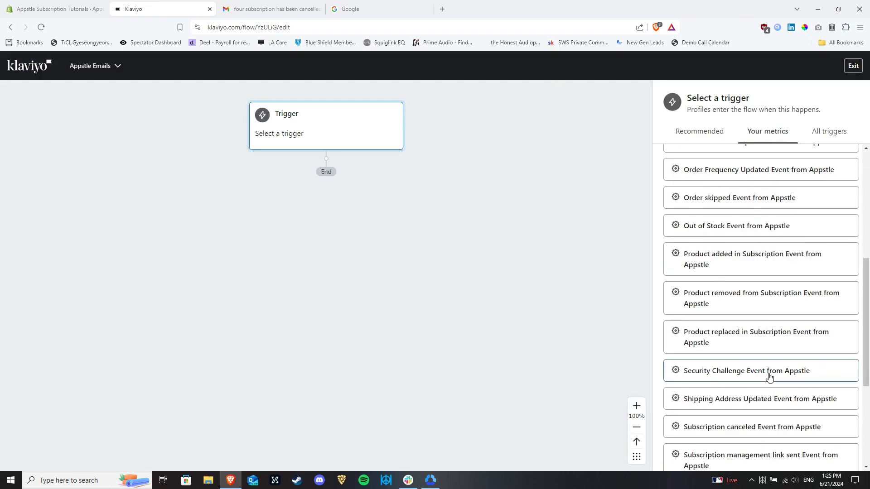
pyautogui.click(740, 430)
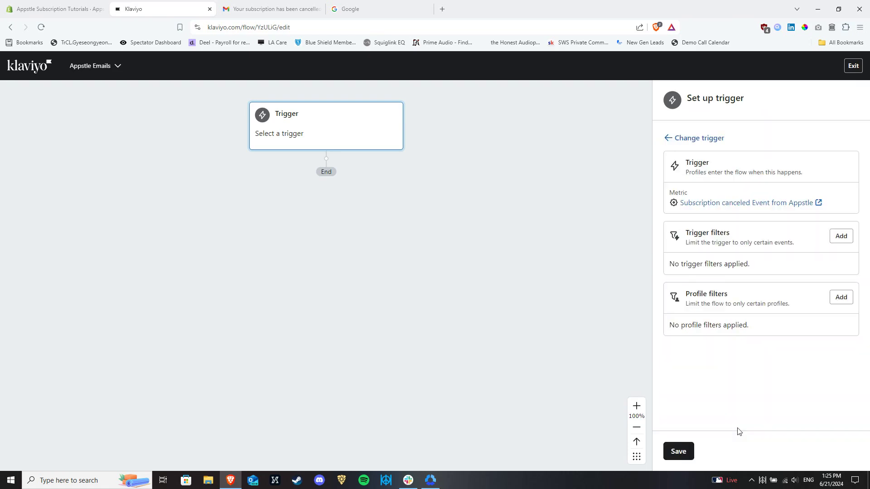
pyautogui.click(679, 451)
pyautogui.click(517, 252)
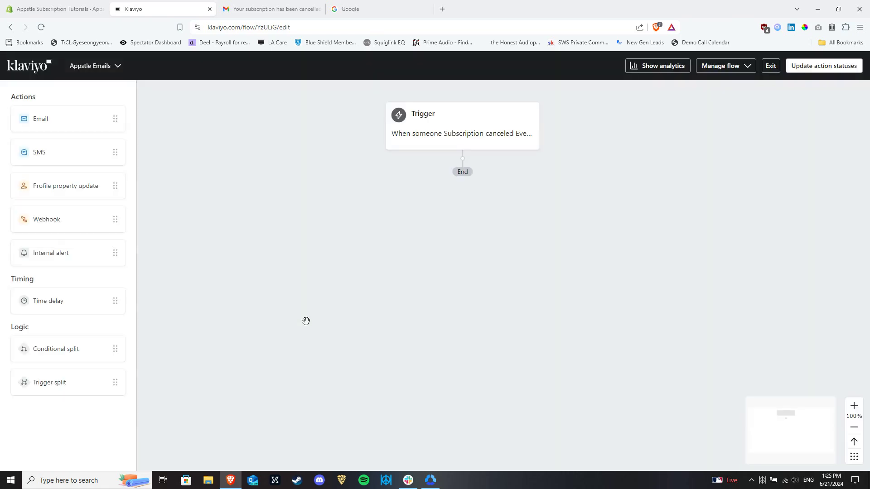
# Add an email action directly below the flow's trigger and start selecting its template
pyautogui.moveTo(69, 127); pyautogui.dragTo(437, 178)
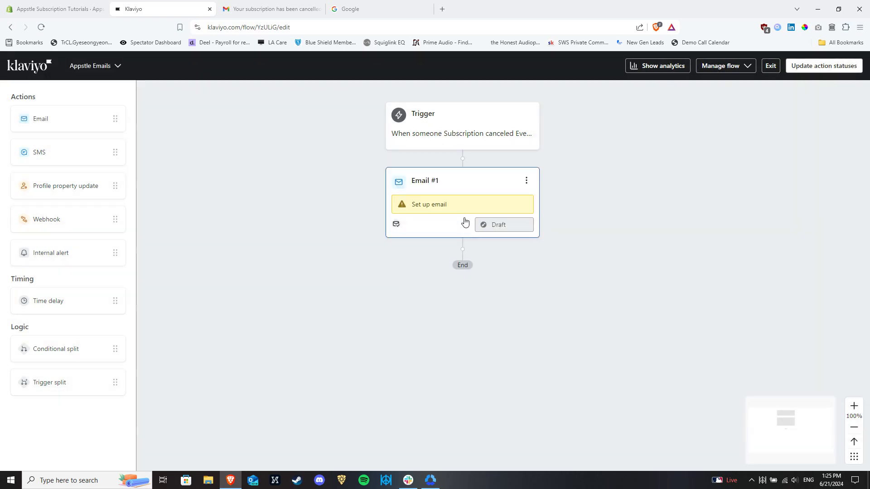
pyautogui.scroll(-3, 768, 333)
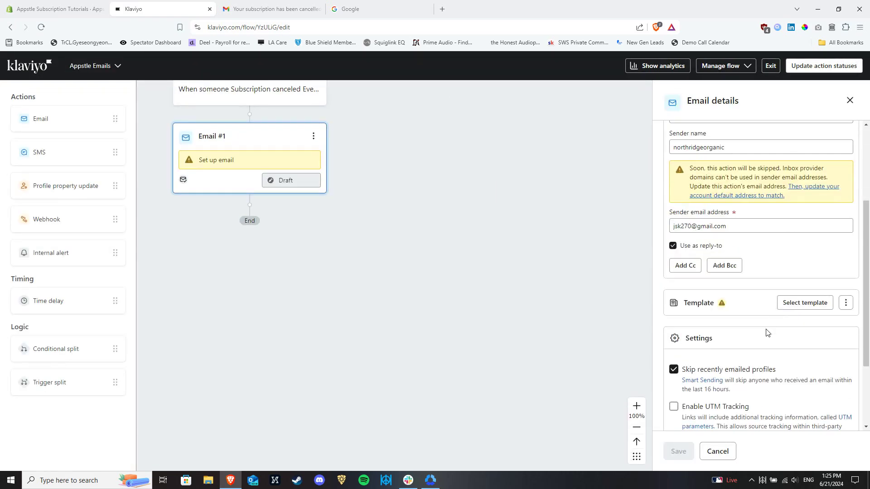
pyautogui.click(811, 305)
# Use the newest saved Appstle Subscription Email HTML template for the email and open its code for editing
pyautogui.scroll(-3, 629, 205)
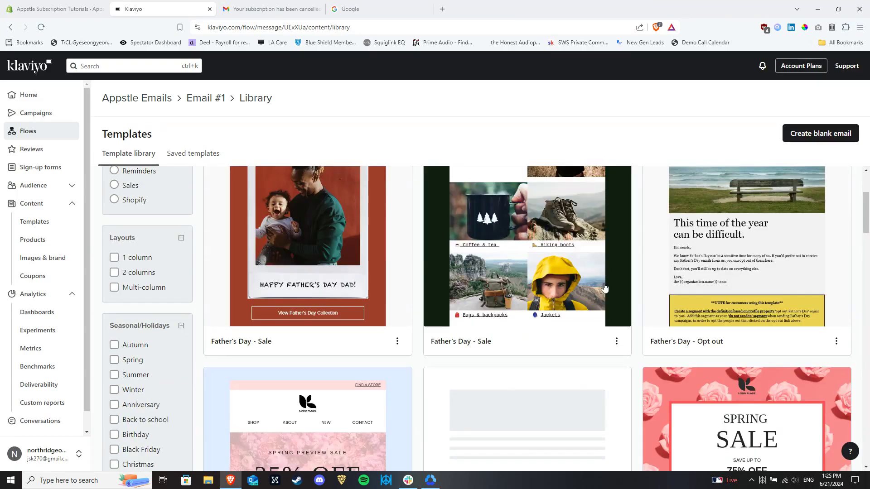
pyautogui.scroll(-5, 628, 204)
pyautogui.scroll(10, 408, 226)
pyautogui.click(193, 153)
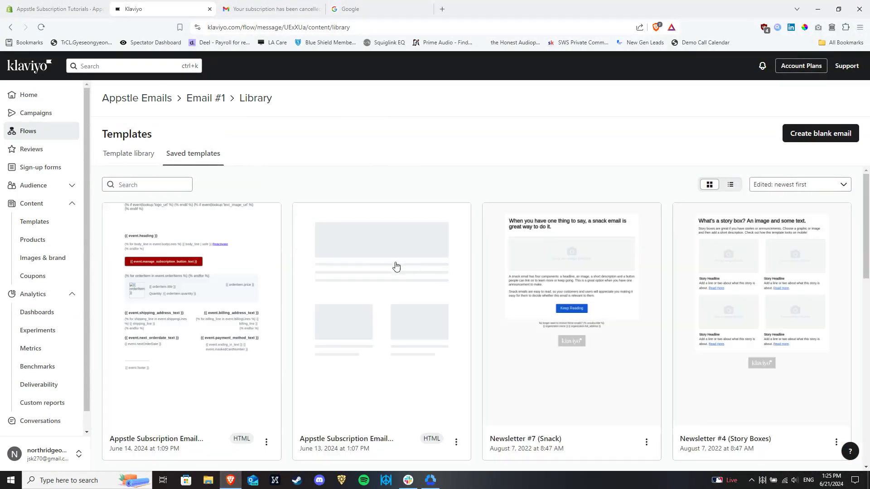
pyautogui.scroll(-3, 272, 233)
pyautogui.click(205, 228)
pyautogui.click(609, 431)
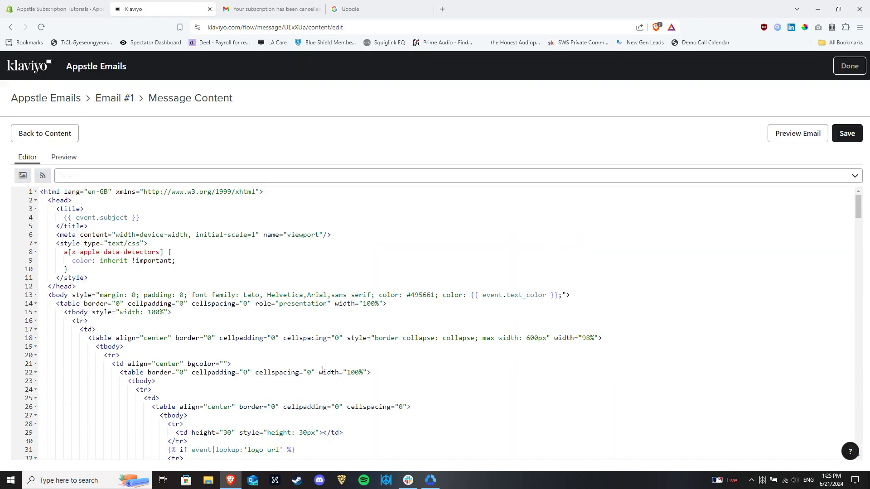
# Back in the Shopify email template, prefix subscriptionContractId and customer.token in the activation link with event. and update the template
pyautogui.click(52, 4)
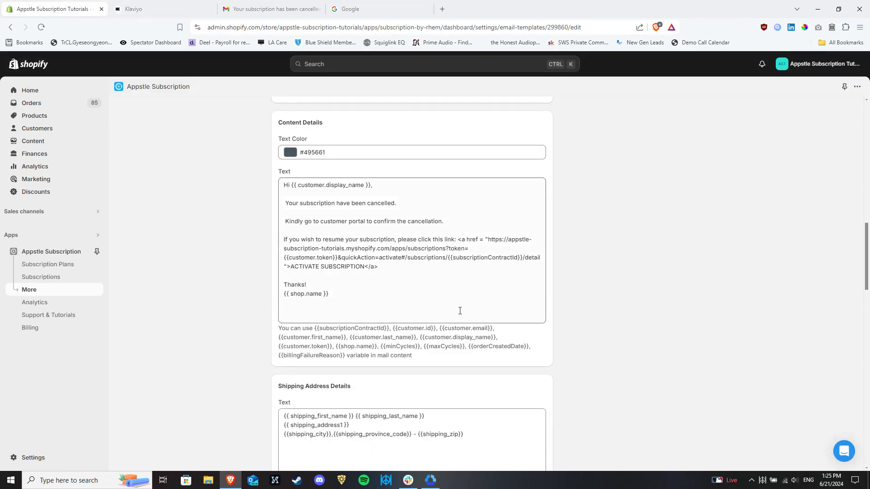
pyautogui.click(453, 260)
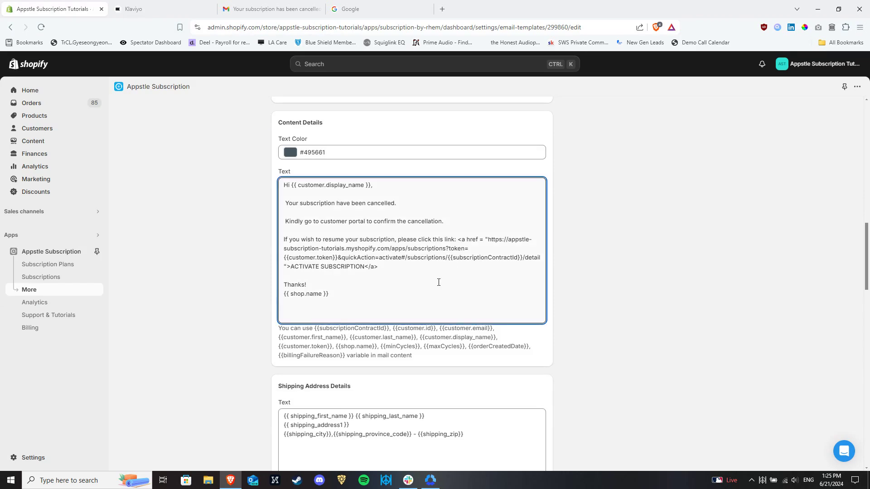
pyautogui.write('event.')
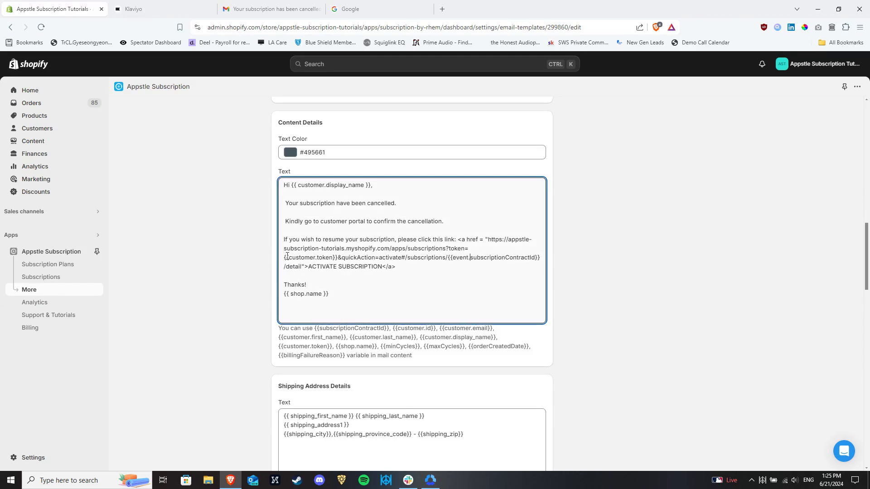
pyautogui.write('event.')
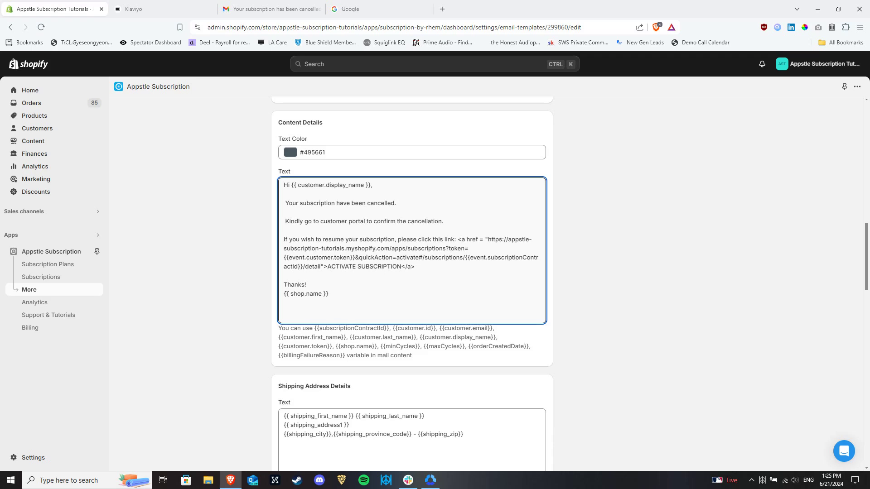
pyautogui.click(454, 272)
pyautogui.scroll(15, 453, 272)
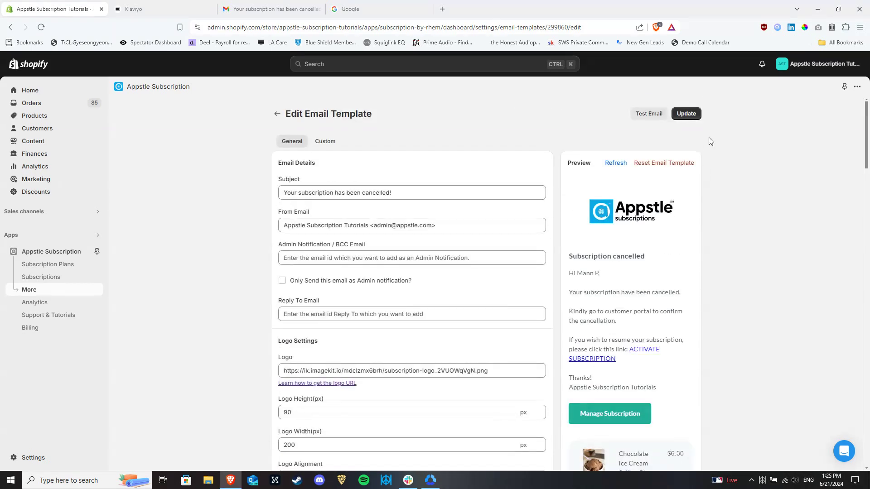
pyautogui.click(686, 113)
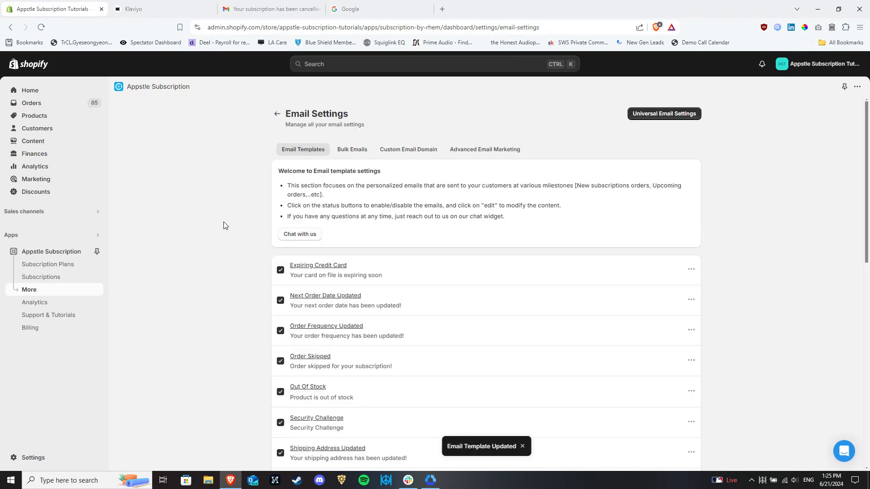
# Switch to the cancellation email in Gmail and follow its ACTIVATE SUBSCRIPTION link
pyautogui.click(292, 8)
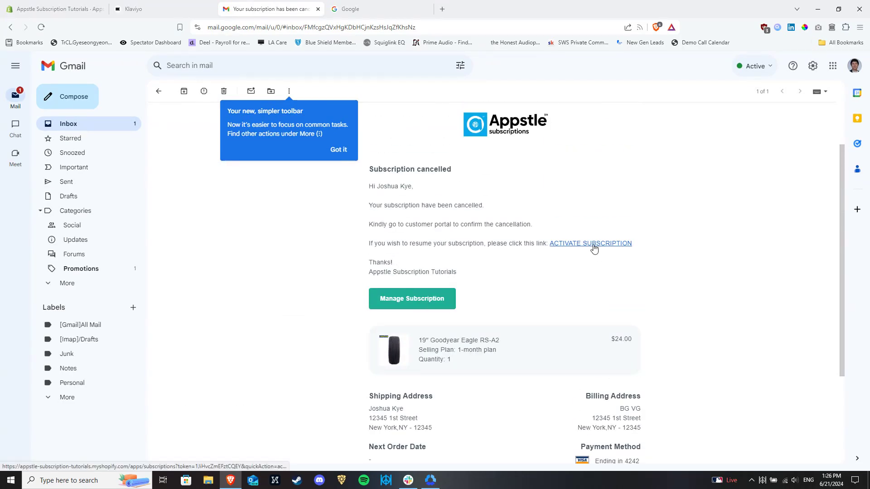
pyautogui.click(595, 246)
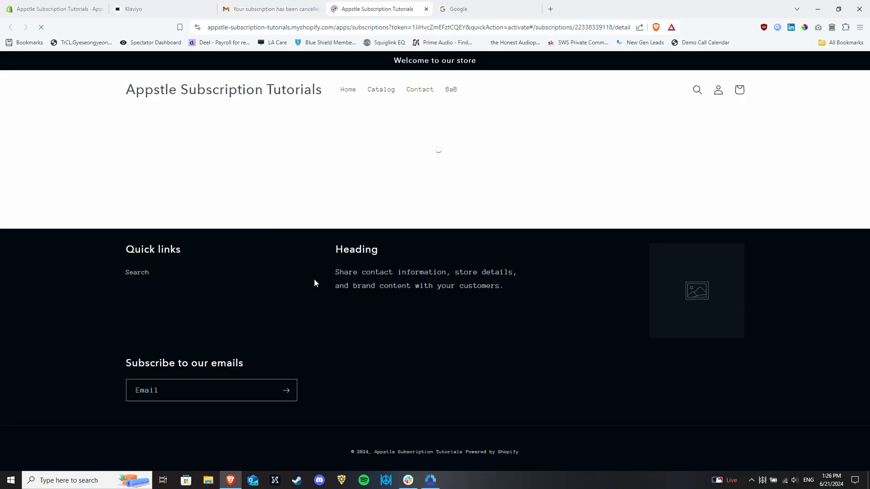